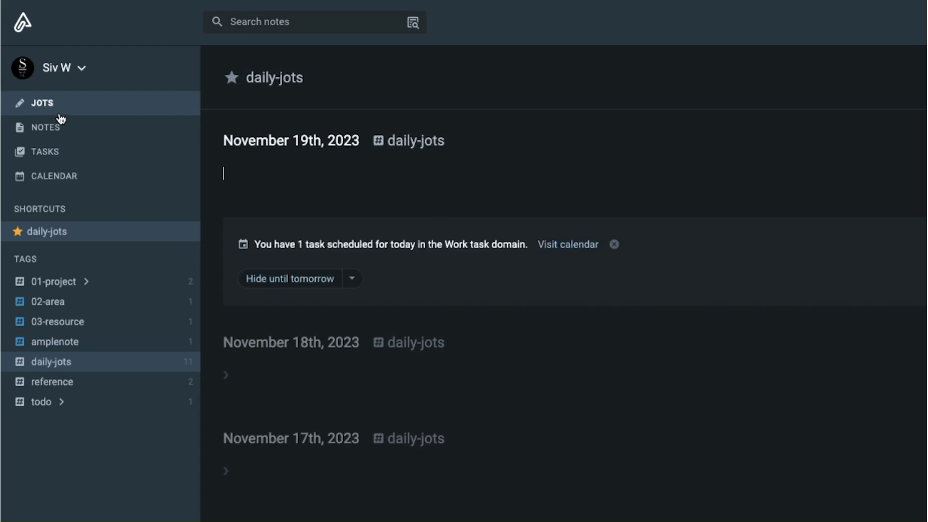
# Browse the notes, read Top 10 Amplenote Tips, then view all tasks and the calendar.
pyautogui.scroll(-3, 280, 239)
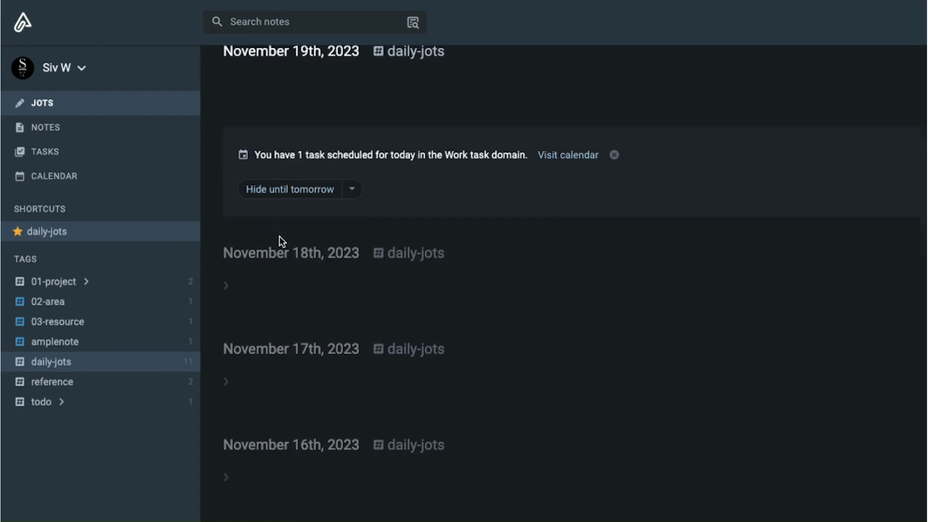
pyautogui.click(44, 128)
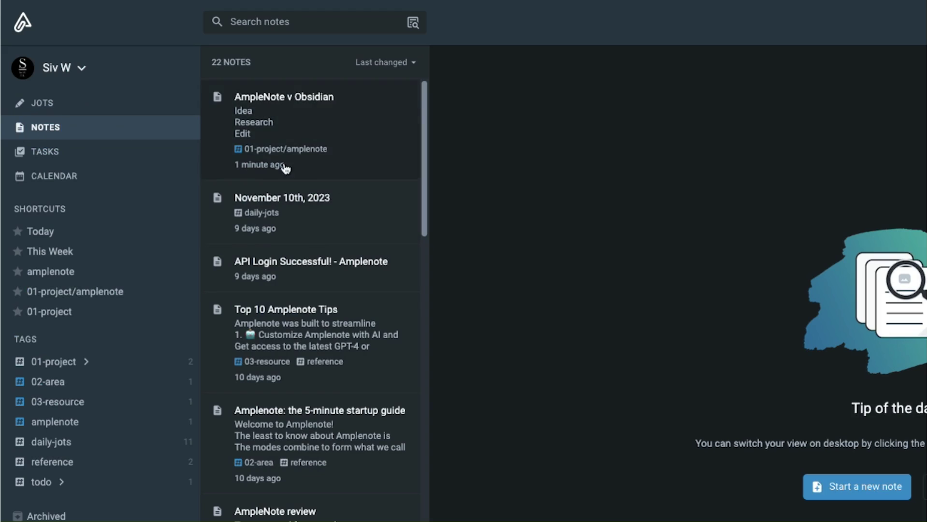
pyautogui.click(336, 138)
pyautogui.click(331, 322)
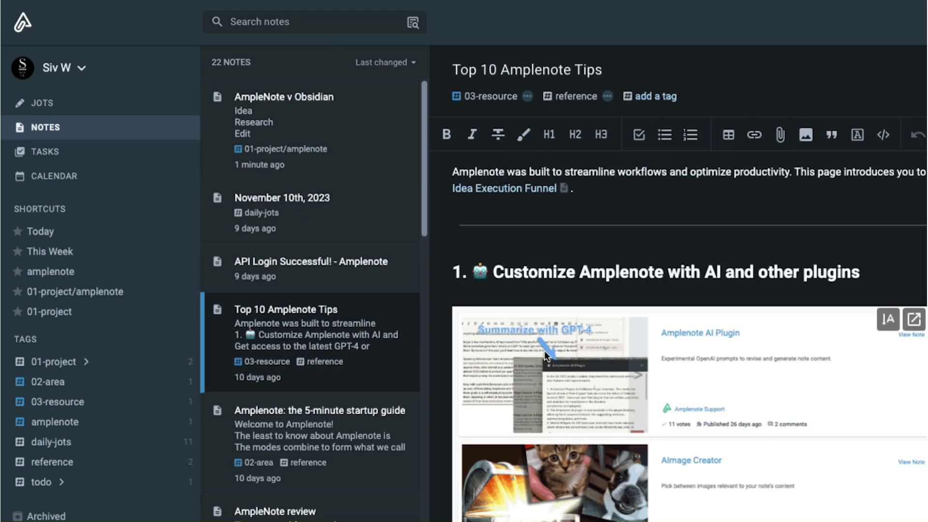
pyautogui.scroll(-10, 556, 355)
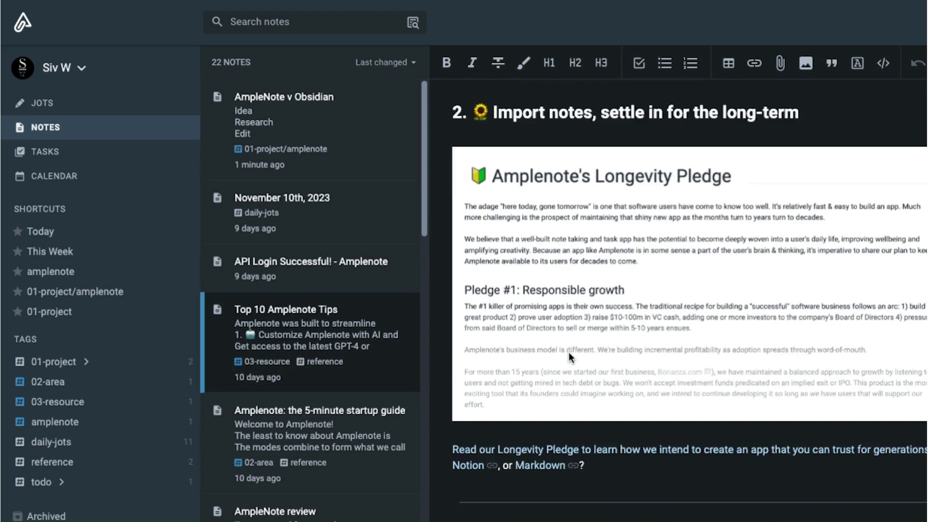
pyautogui.scroll(-1, 568, 352)
pyautogui.click(95, 150)
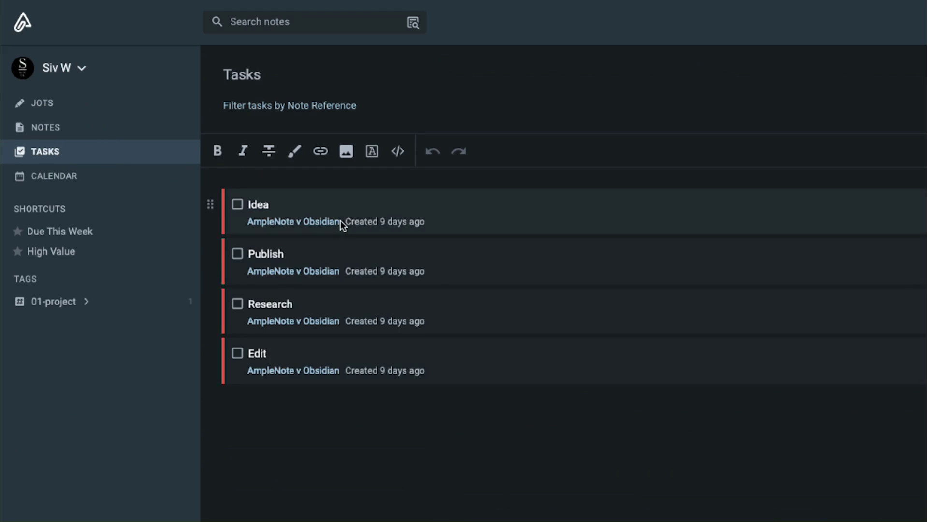
pyautogui.click(27, 178)
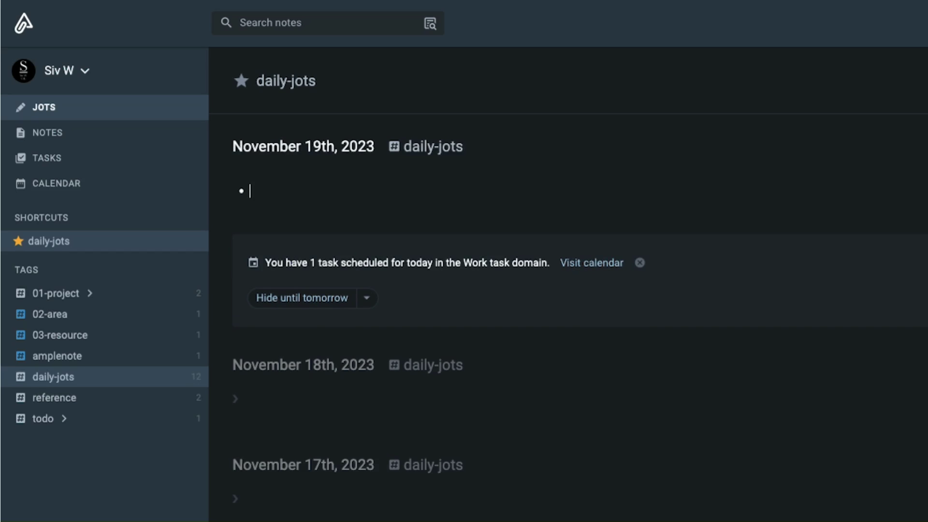
# Write two jot bullets, 'Review idea 1' and 'Review idea 2'.
pyautogui.write('Review idea 1')
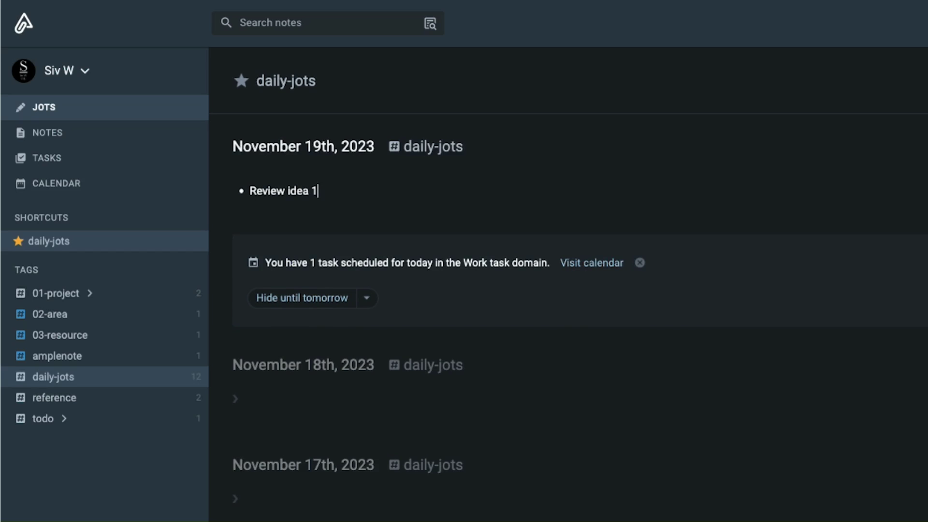
pyautogui.press('Return')
pyautogui.write('Review idea 2')
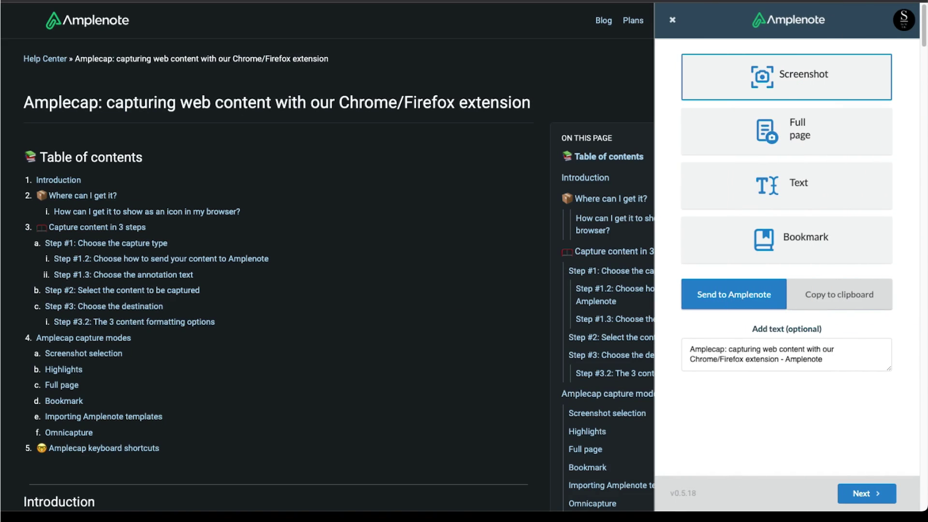
# Try the Full page, Text and Bookmark capture modes, then capture the help page as a Screenshot.
pyautogui.click(802, 132)
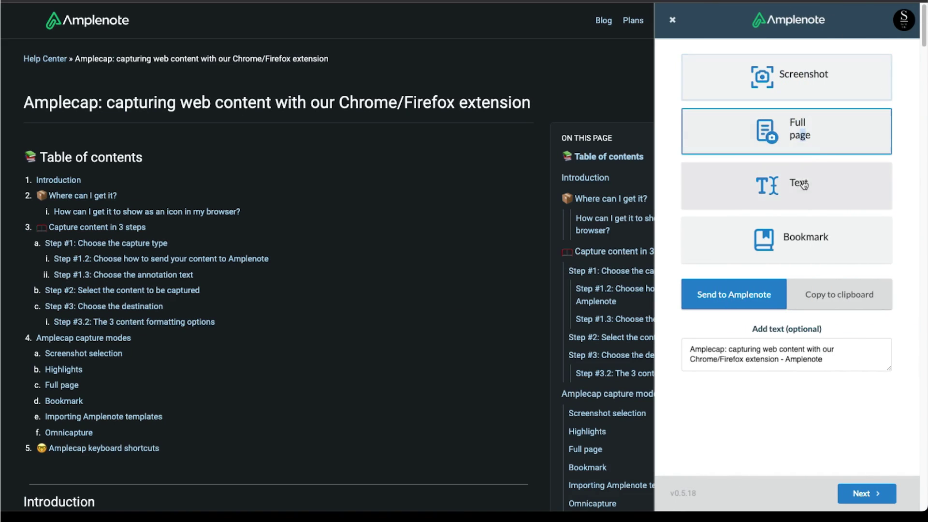
pyautogui.click(811, 186)
pyautogui.click(815, 234)
pyautogui.click(797, 81)
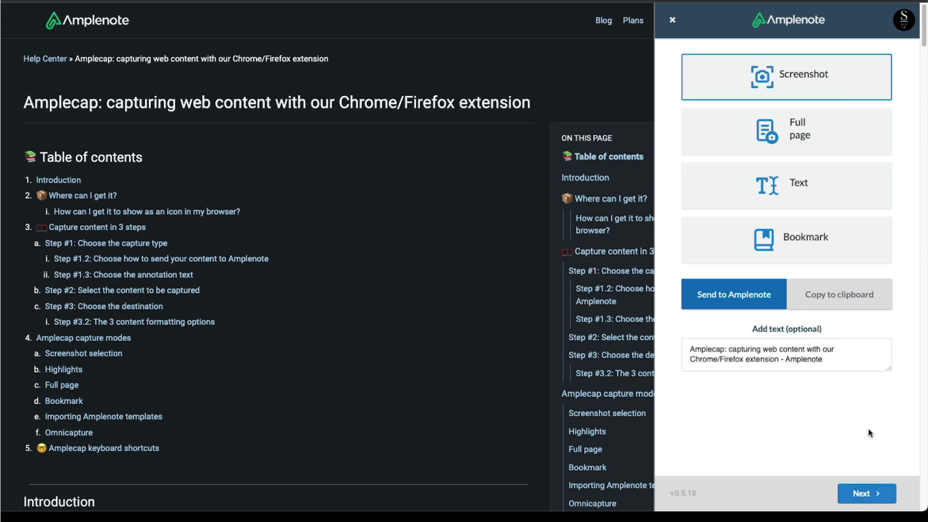
pyautogui.click(855, 494)
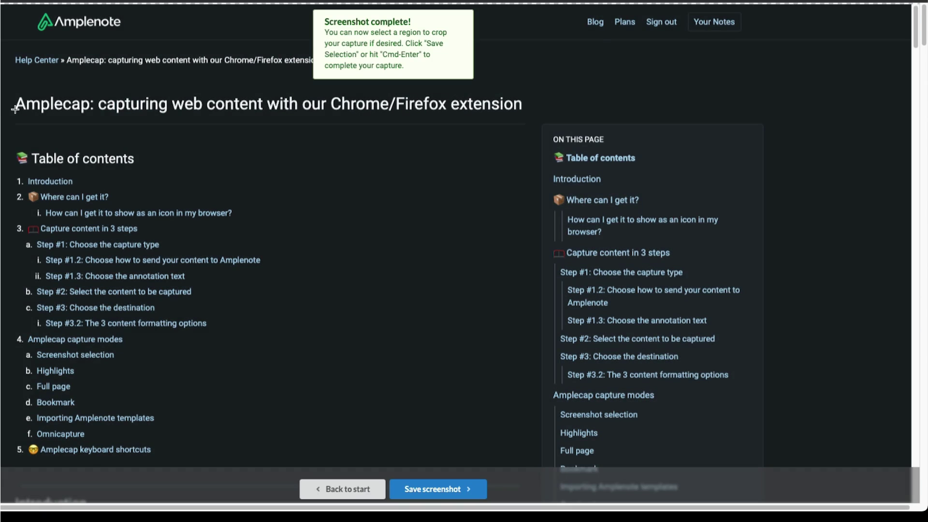
# Send the screenshot to Amplenote as a todo item in a new note tagged daily-jots.
pyautogui.click(456, 489)
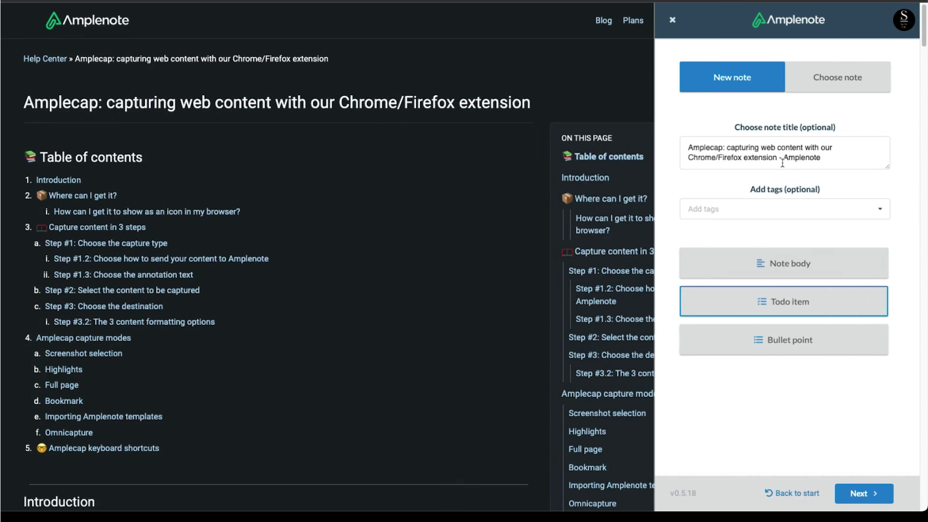
pyautogui.click(750, 268)
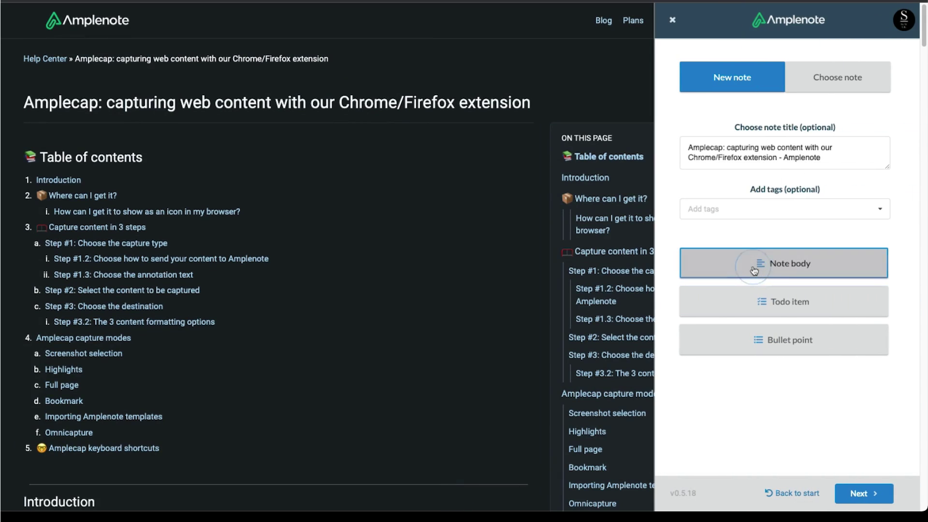
pyautogui.click(783, 296)
pyautogui.click(879, 212)
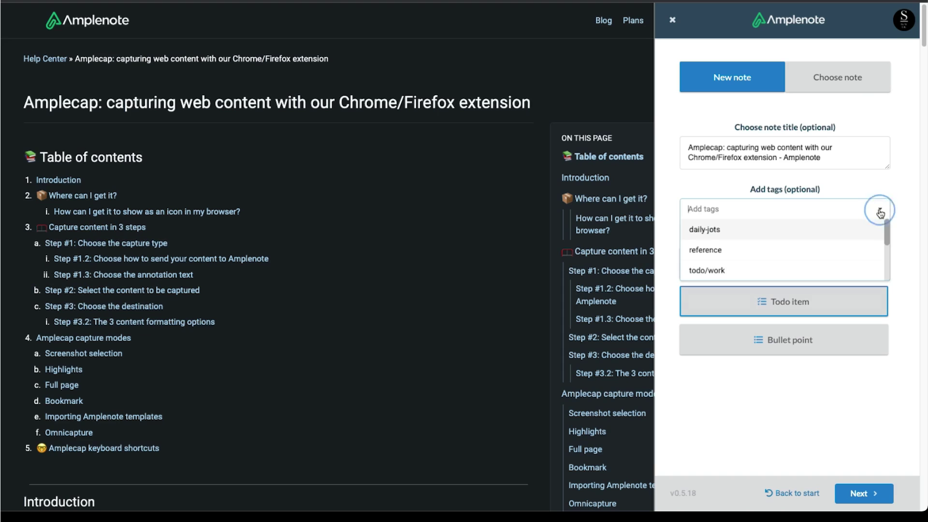
pyautogui.click(727, 235)
pyautogui.click(772, 404)
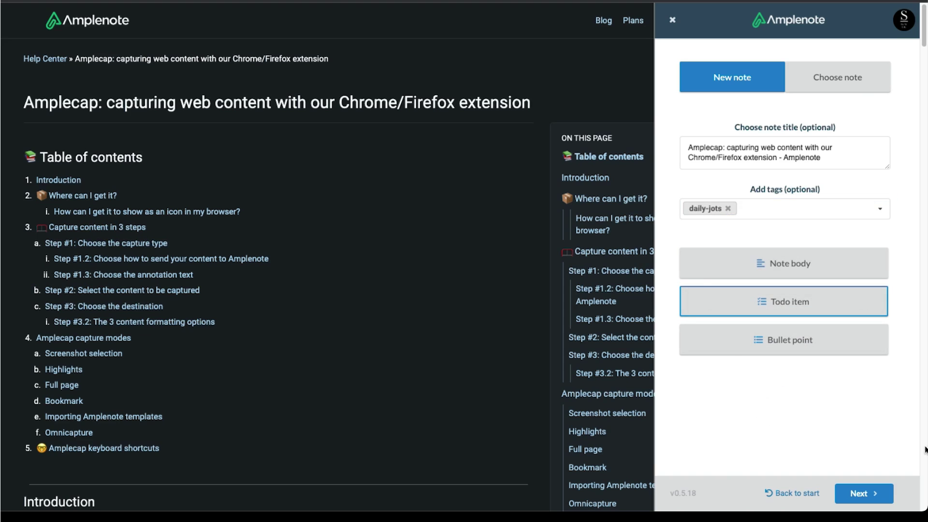
pyautogui.click(849, 87)
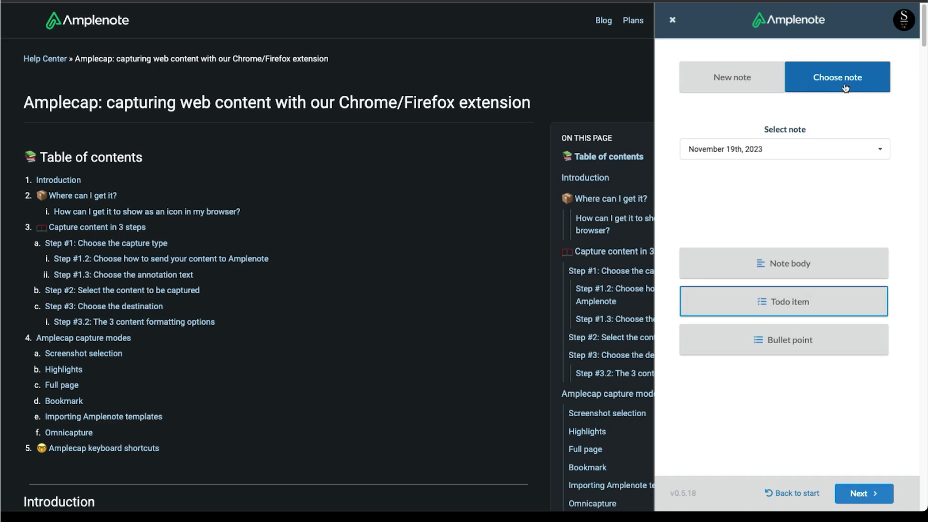
pyautogui.click(729, 79)
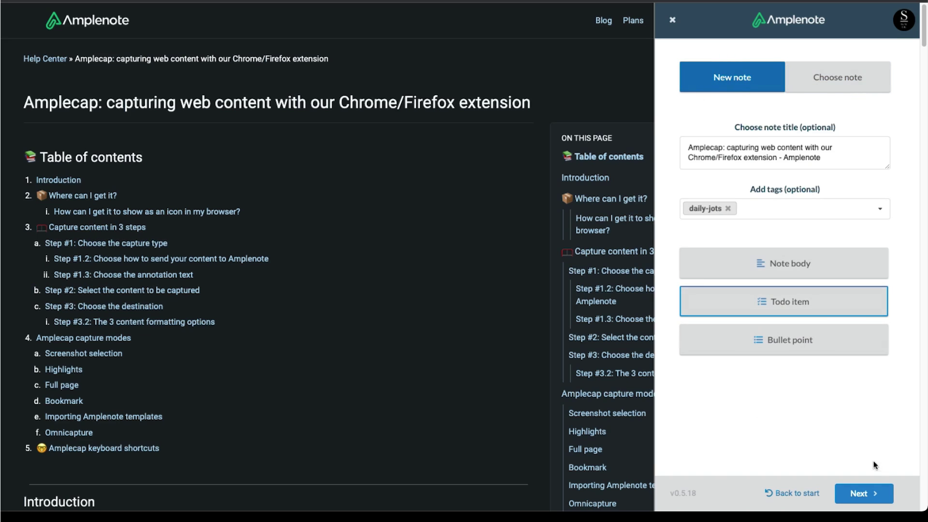
pyautogui.click(870, 489)
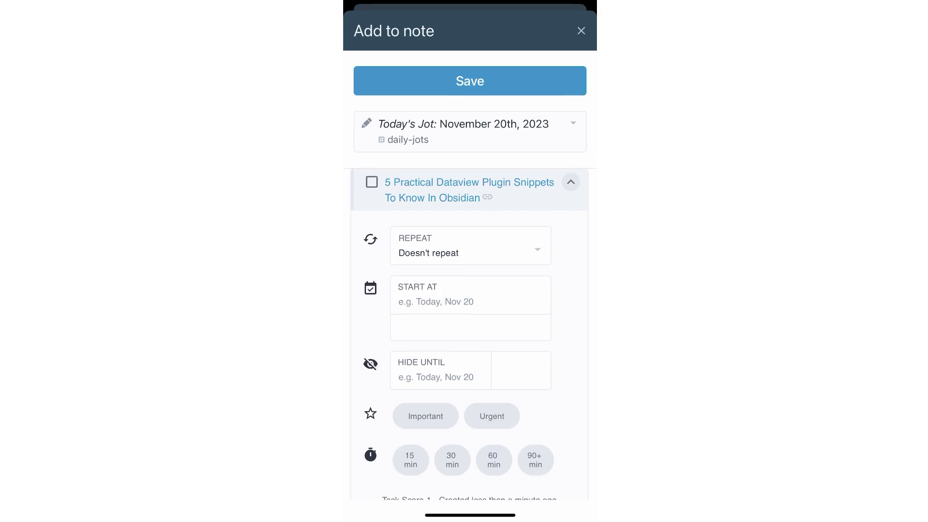
# Collapse the task details and save the Dataview snippets task into the November 20th jot.
pyautogui.scroll(1, 470, 290)
pyautogui.click(571, 196)
pyautogui.click(469, 80)
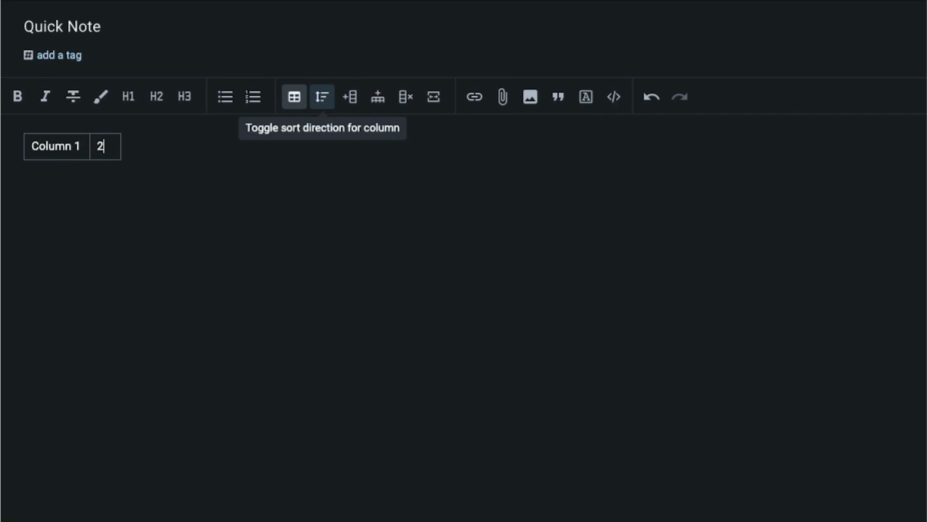
# Add table columns 3 and 4, then rows labelled Row 1, Row2 and Row3.
pyautogui.press('Tab')
pyautogui.write('3')
pyautogui.press('Tab')
pyautogui.write('4')
pyautogui.press('Tab')
pyautogui.write('Row')
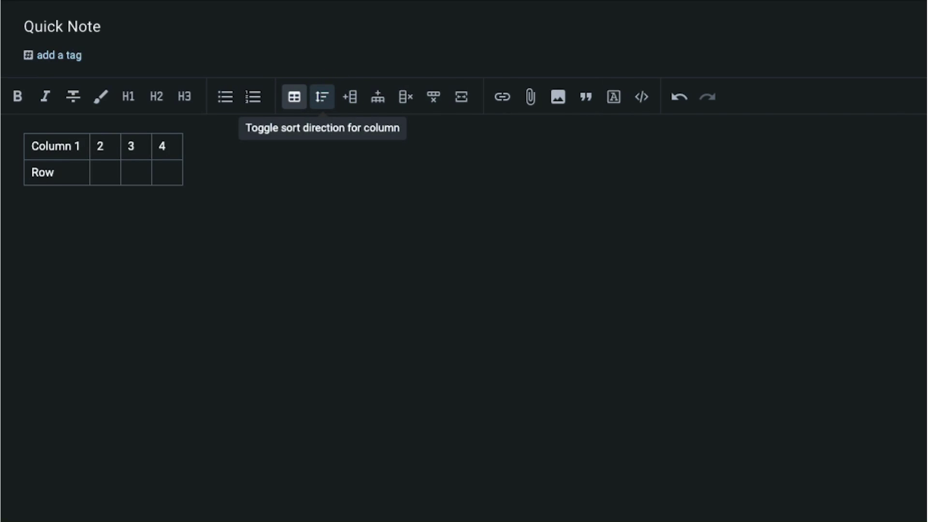
pyautogui.write(' 1')
pyautogui.press('Return')
pyautogui.write('Row2')
pyautogui.press('Return')
pyautogui.write('Ro')
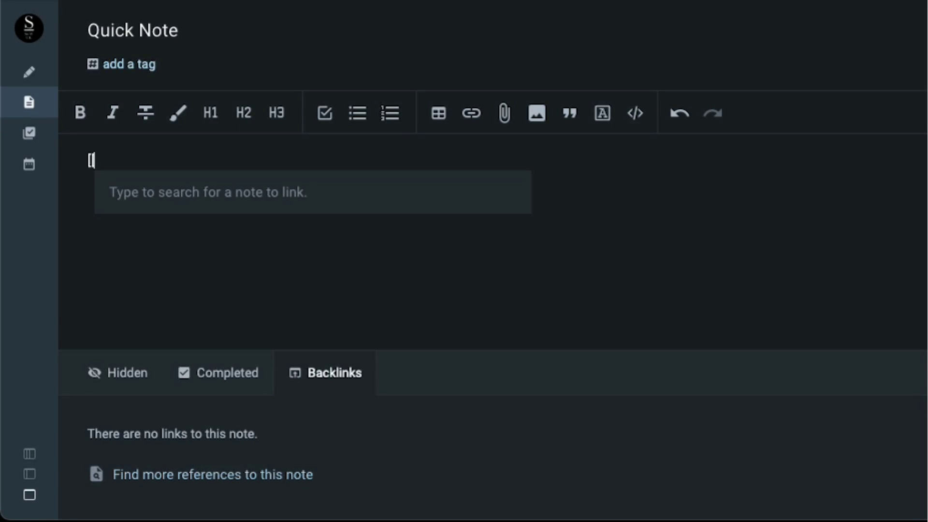
# Link Quick Note to the Amplecap help-page note, open it, and return via its backlink.
pyautogui.write('mpl')
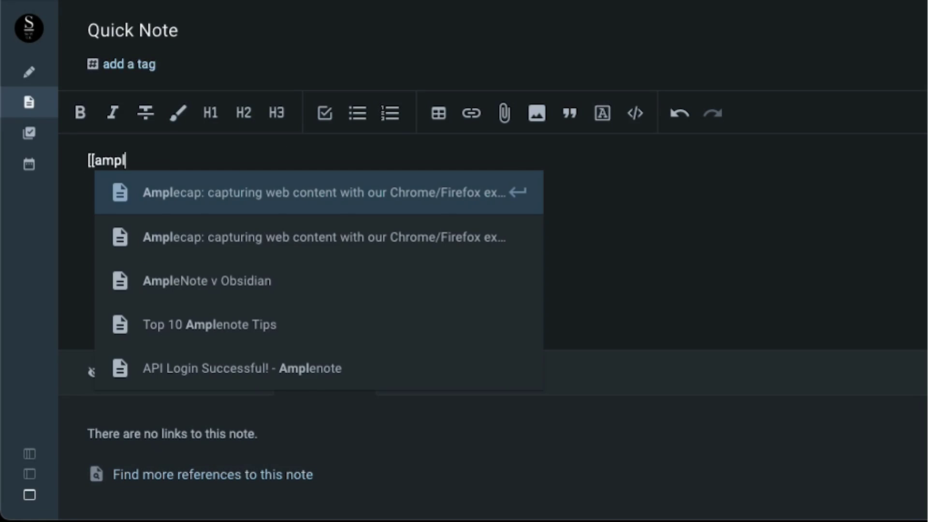
pyautogui.click(306, 193)
pyautogui.click(590, 160)
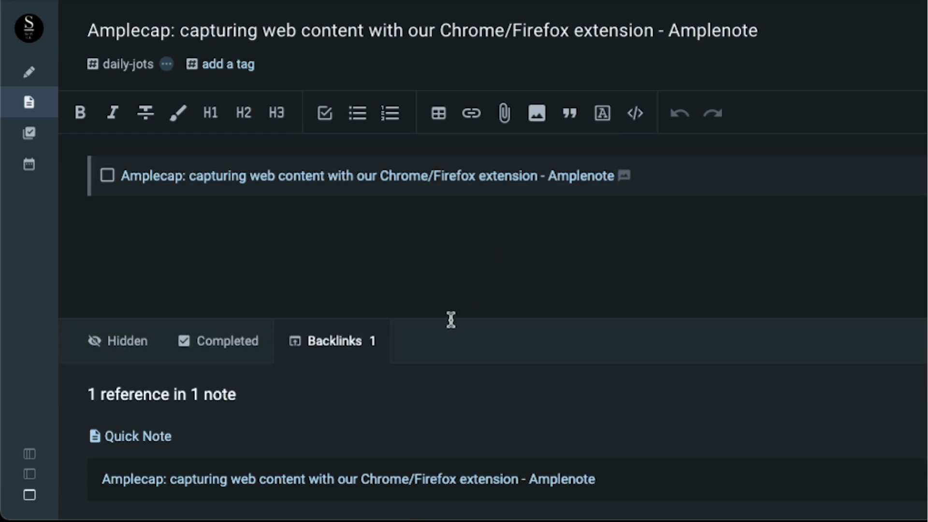
pyautogui.scroll(-2, 427, 417)
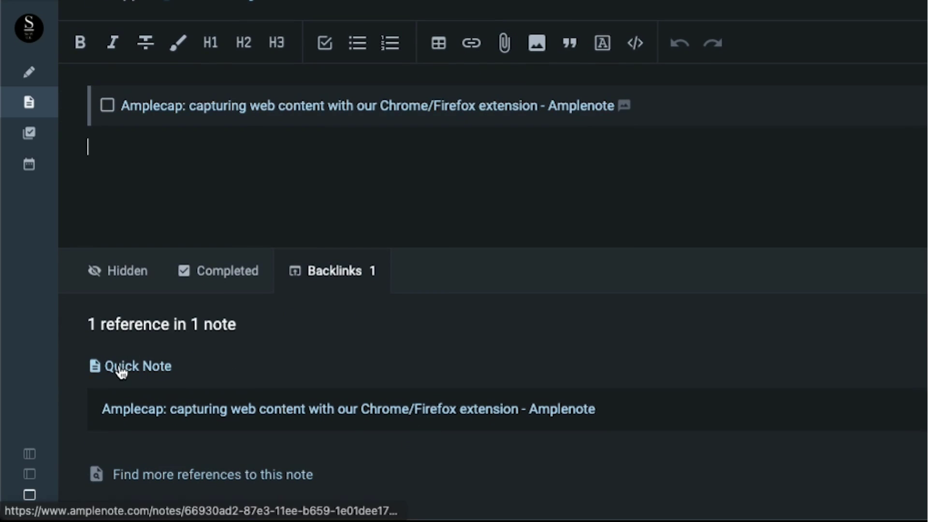
pyautogui.click(123, 371)
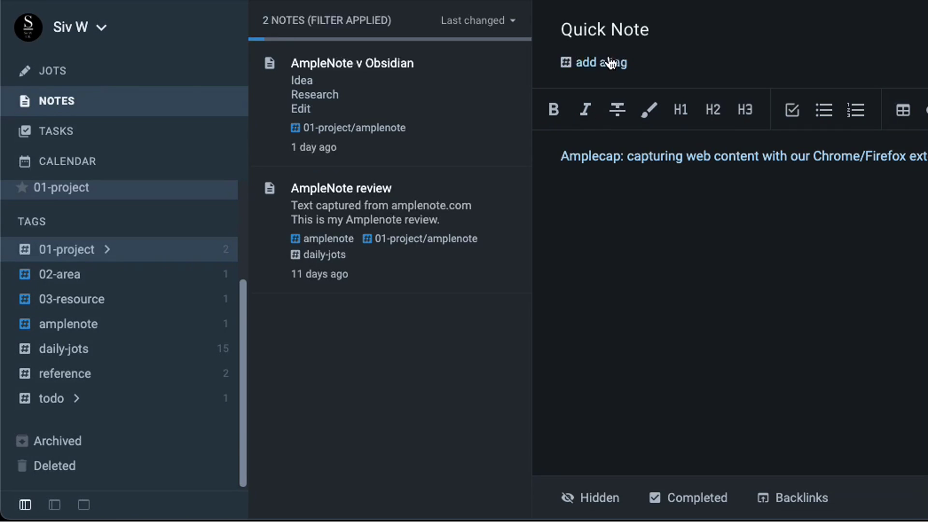
# Tag Quick Note with 01-project/amplenote.
pyautogui.click(609, 64)
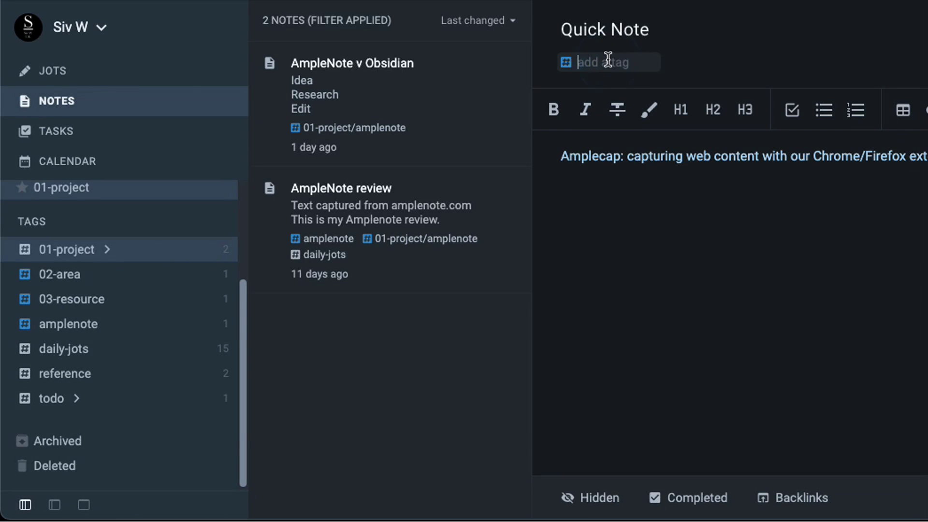
pyautogui.write('pro')
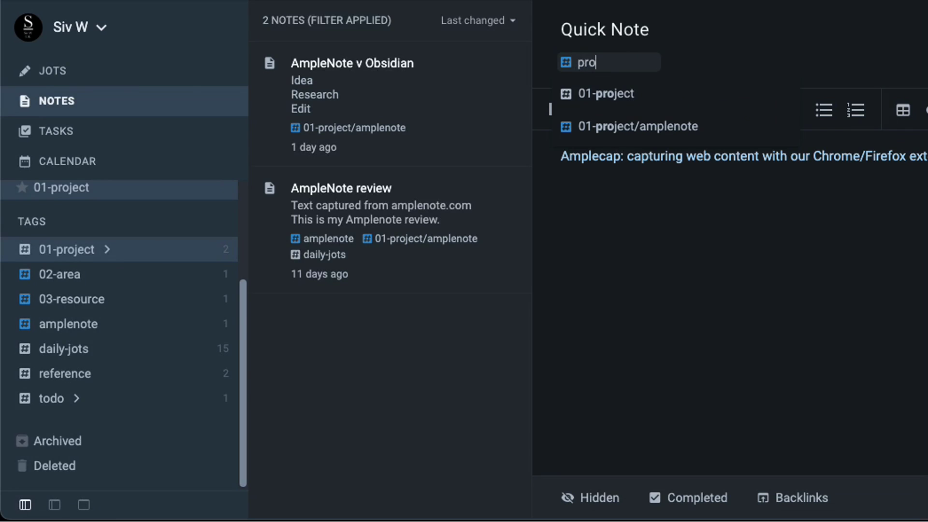
pyautogui.click(641, 131)
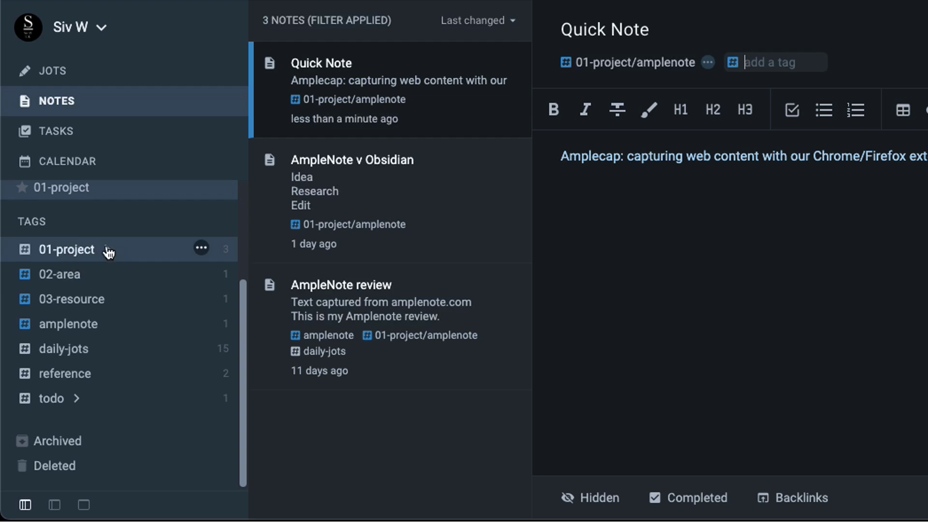
# Filter the notes list by the 01-project, amplenote, 02-area and 03-resource tags in turn.
pyautogui.click(57, 252)
pyautogui.click(94, 284)
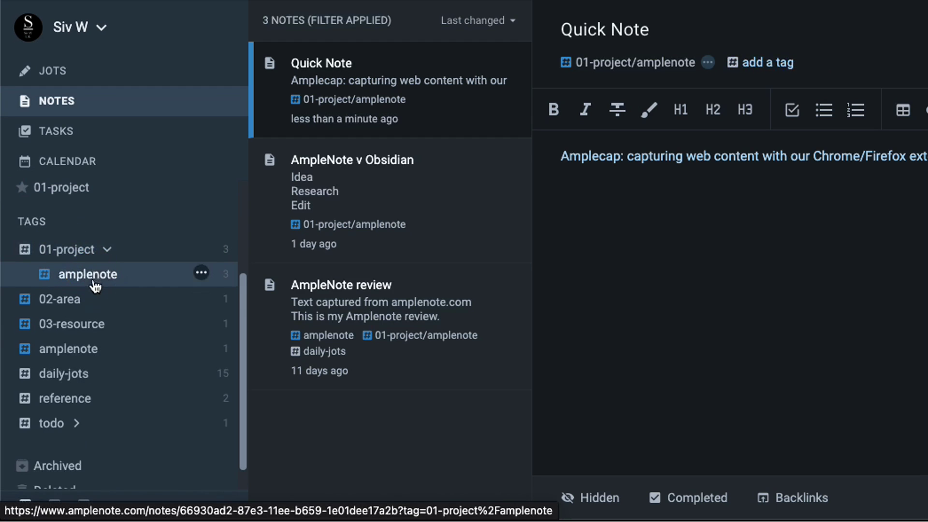
pyautogui.click(46, 305)
pyautogui.click(78, 326)
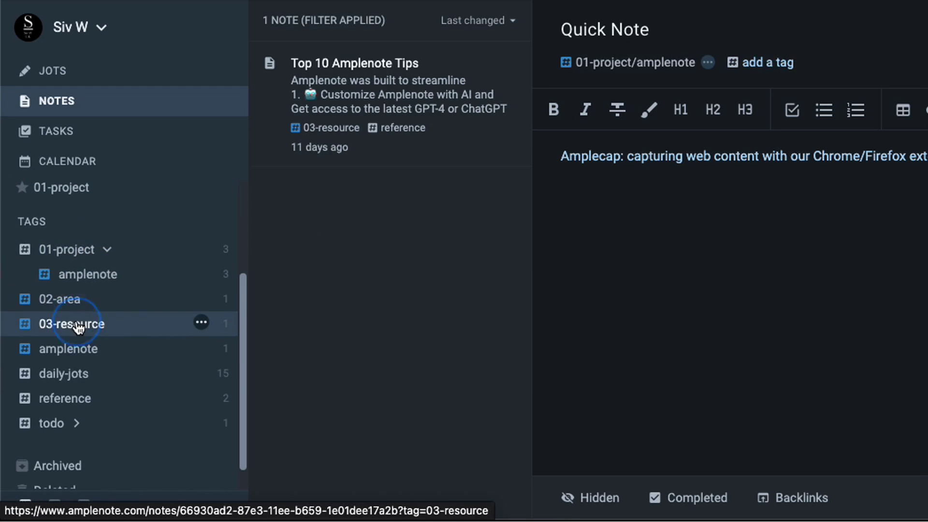
pyautogui.click(89, 348)
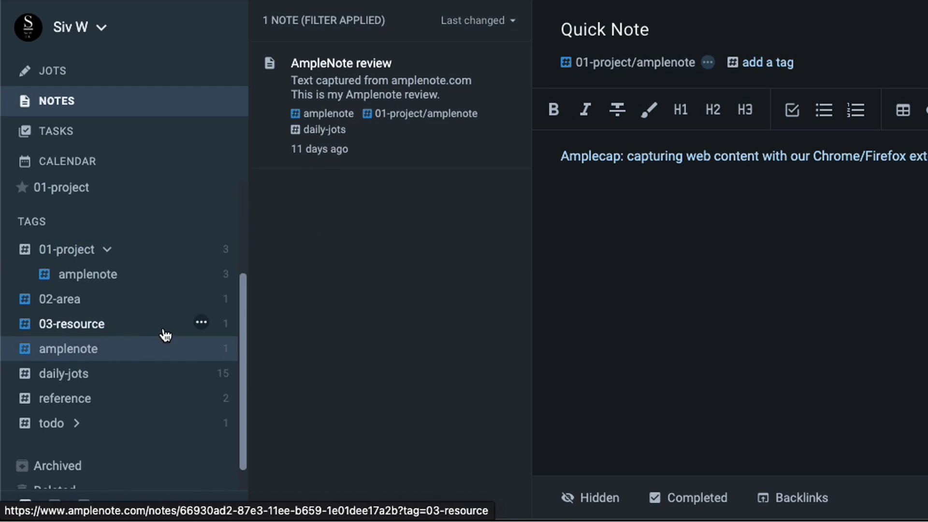
pyautogui.click(71, 278)
pyautogui.click(71, 255)
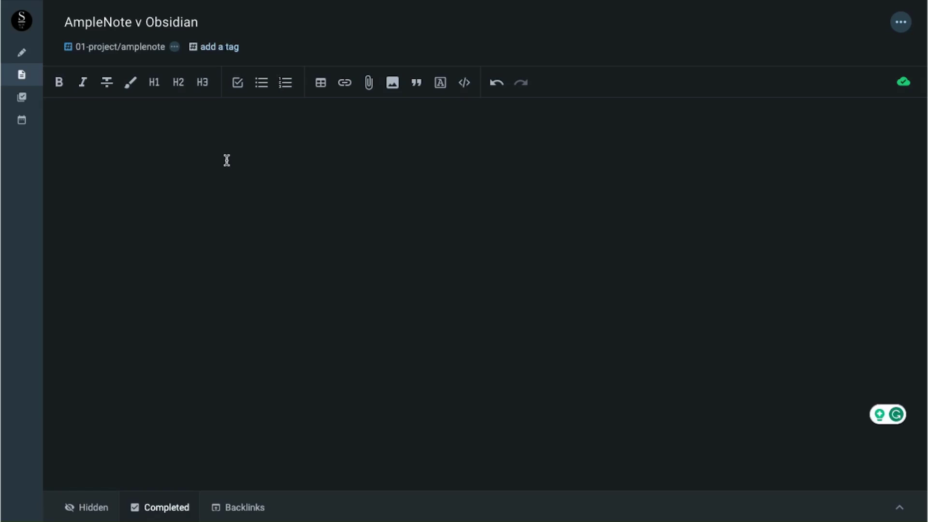
# Write the tasks Idea, Research, Edit and Publish in the empty note.
pyautogui.click(225, 160)
pyautogui.write('[] Idea')
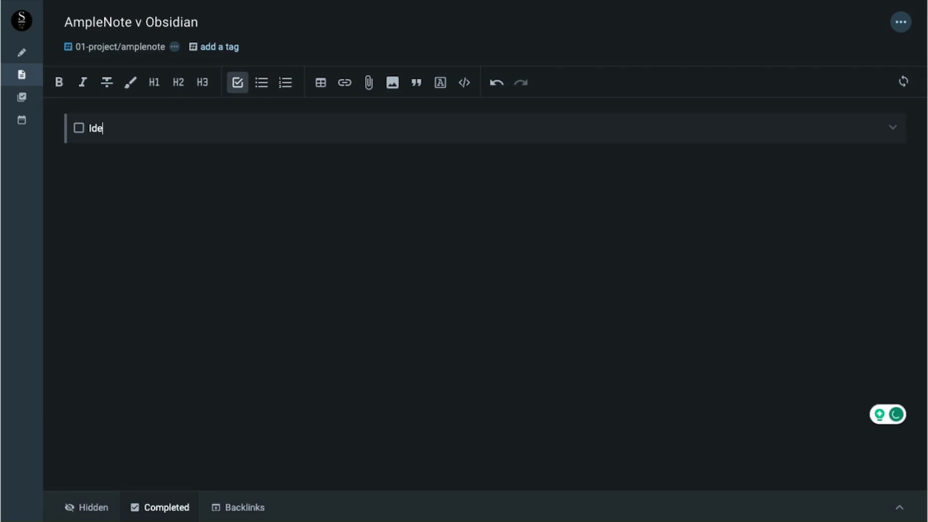
pyautogui.press('Return')
pyautogui.write('Research')
pyautogui.press('Return')
pyautogui.write('Edit')
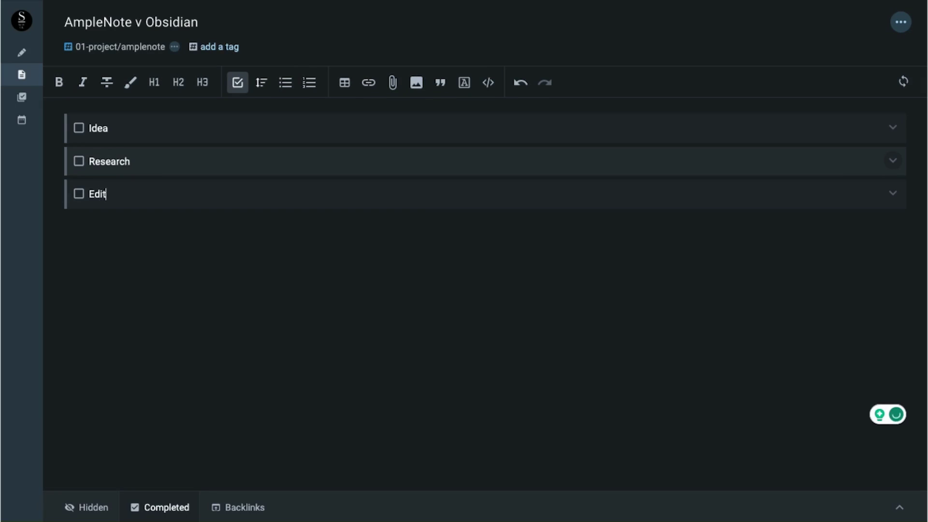
pyautogui.press('Return')
pyautogui.write('Publish')
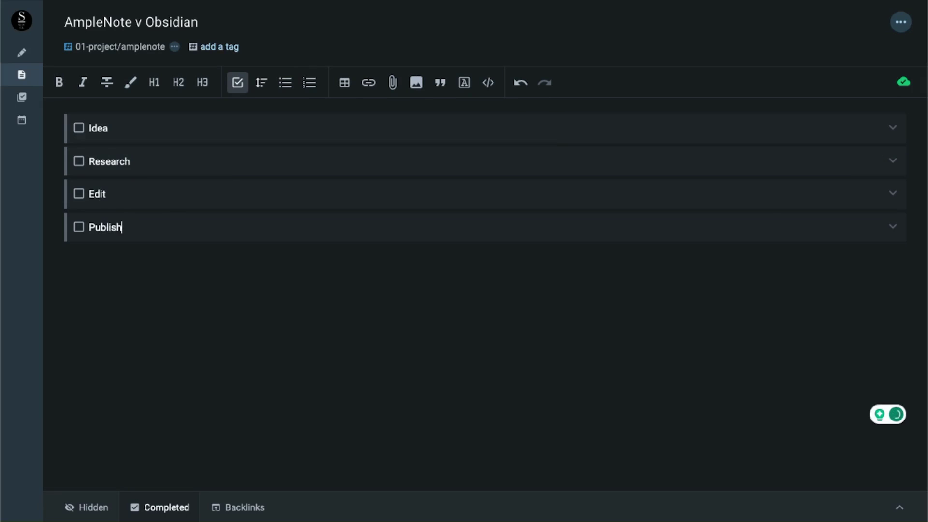
# Schedule Idea to start tomorrow at 9:00 am, Important and Urgent, lasting 60 minutes.
pyautogui.click(893, 127)
pyautogui.click(409, 174)
pyautogui.click(463, 238)
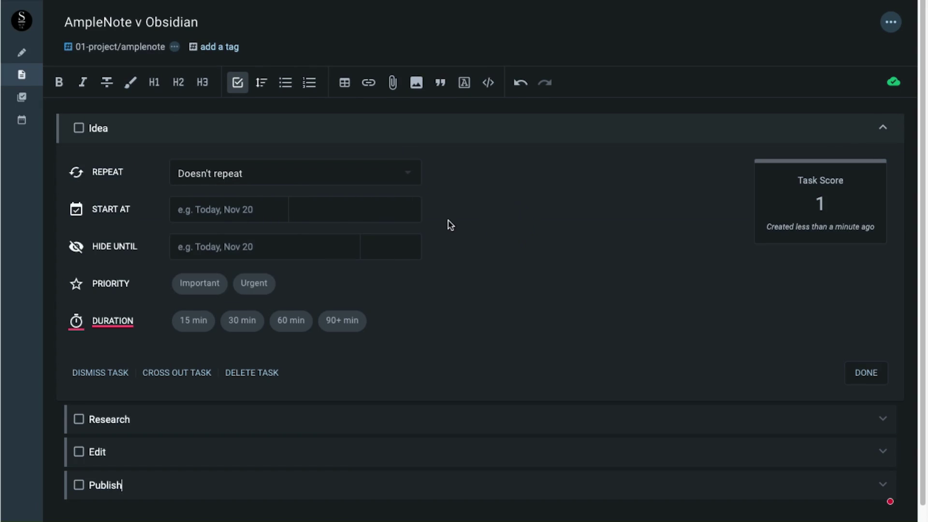
pyautogui.click(241, 212)
pyautogui.click(221, 359)
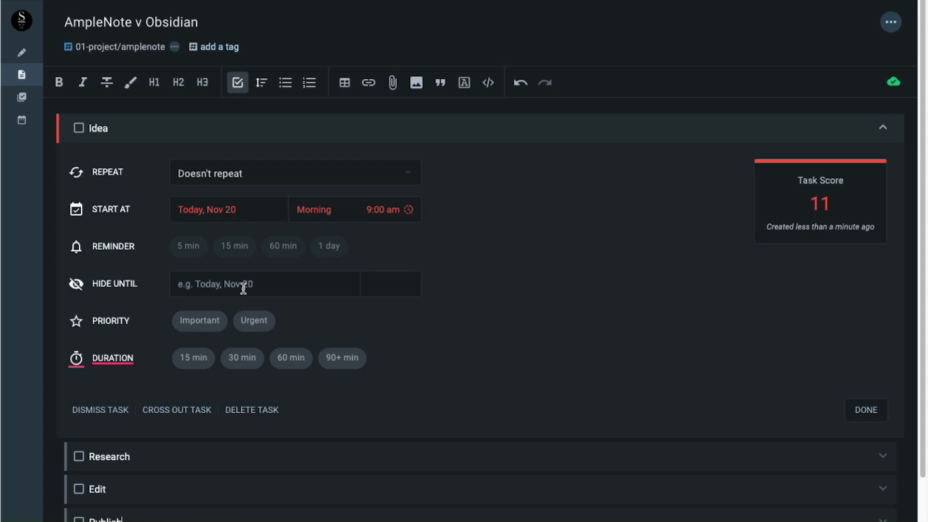
pyautogui.click(203, 321)
pyautogui.click(273, 321)
pyautogui.click(295, 360)
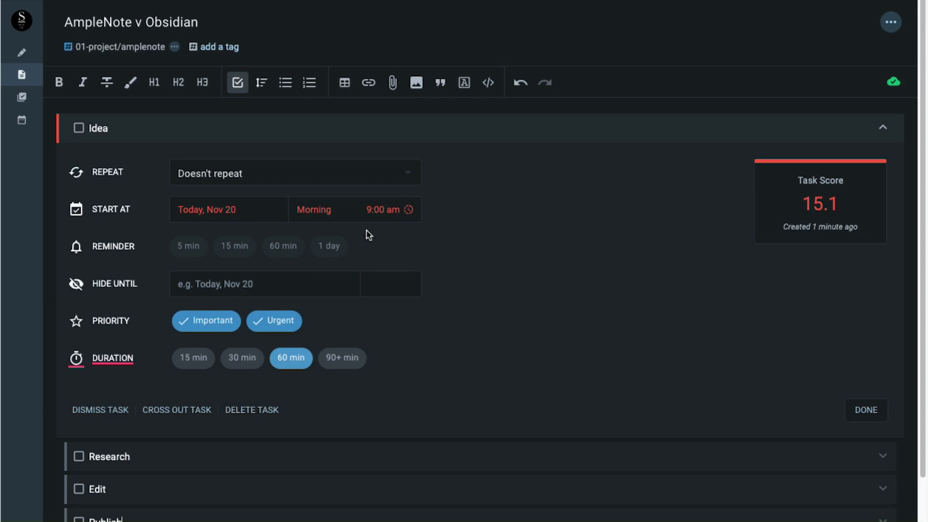
pyautogui.scroll(-2, 429, 367)
pyautogui.scroll(1, 394, 154)
pyautogui.click(252, 186)
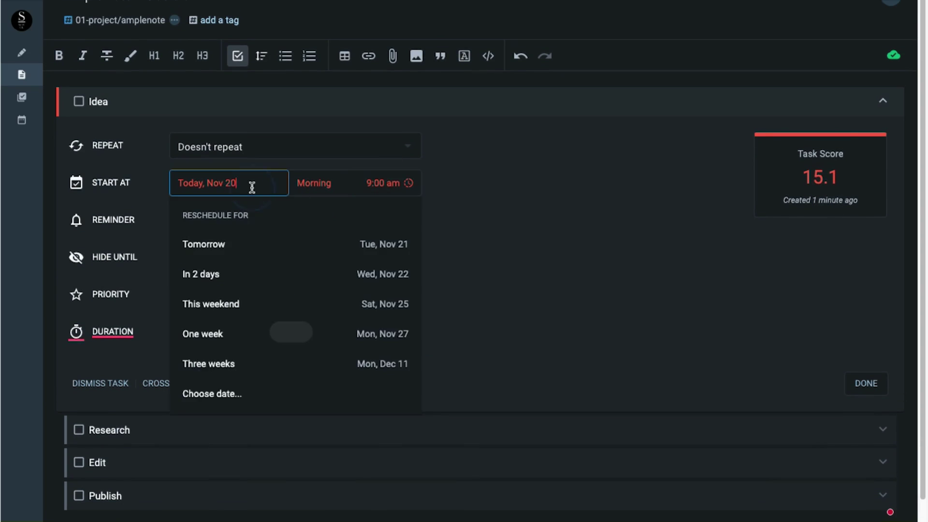
pyautogui.click(254, 252)
pyautogui.scroll(2, 583, 274)
pyautogui.click(865, 410)
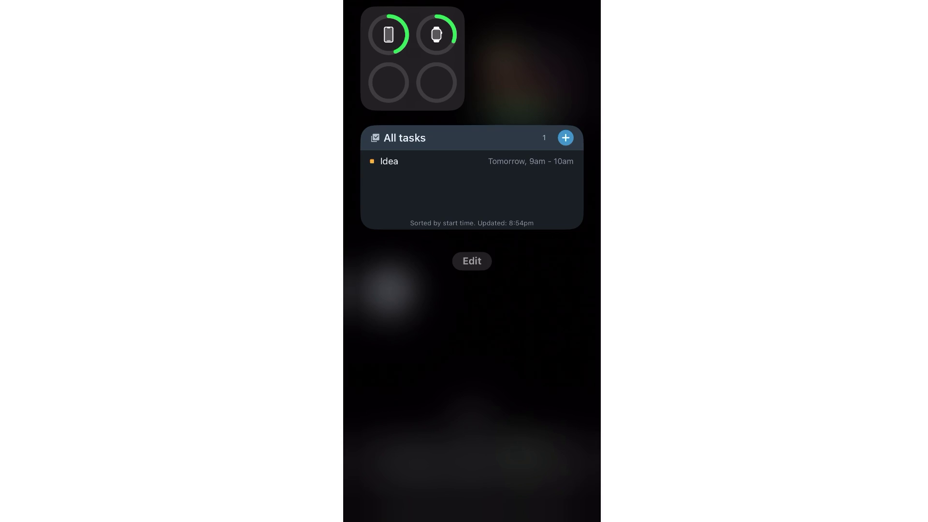
# Add a task reading 'New task' from the All tasks widget.
pyautogui.click(565, 138)
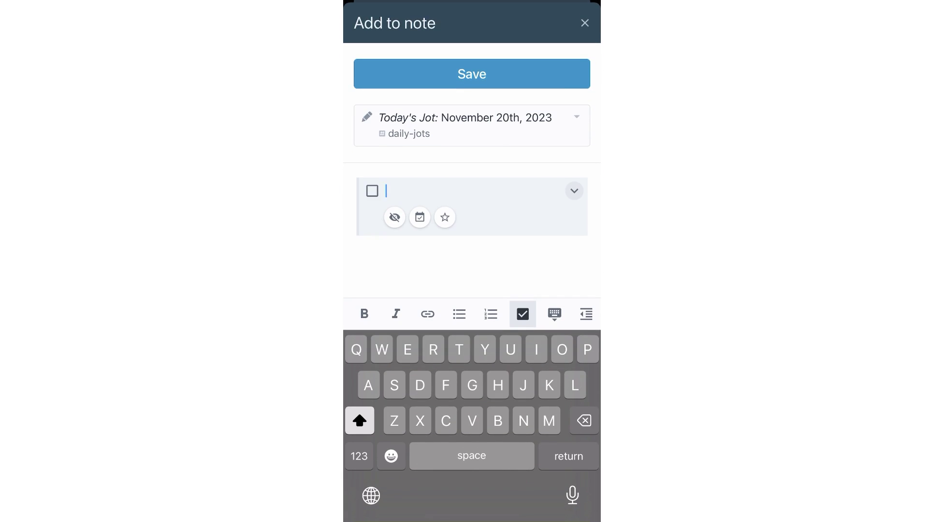
pyautogui.write('New task')
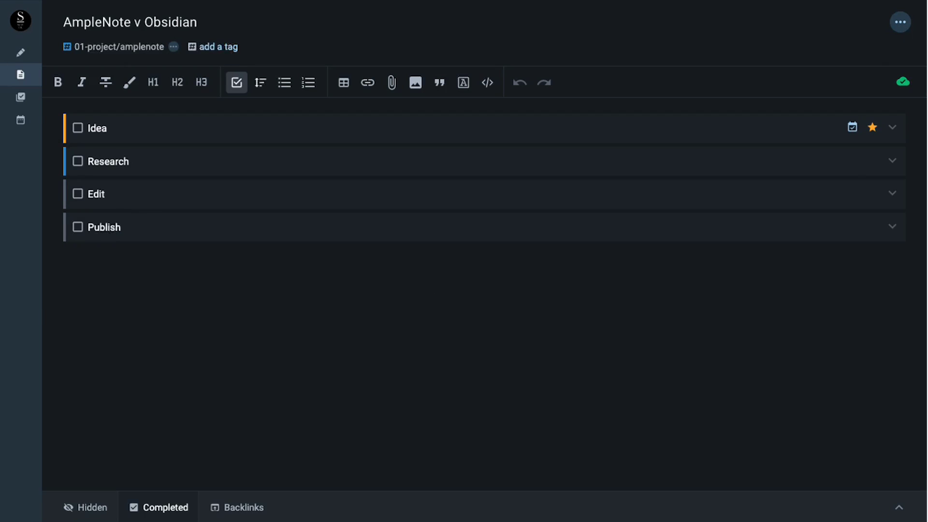
# Schedule Research for Wed 9 AM, Edit for Thu 9 AM, Publish for Thu 11 AM, then view the Personal and Work calendars.
pyautogui.click(22, 121)
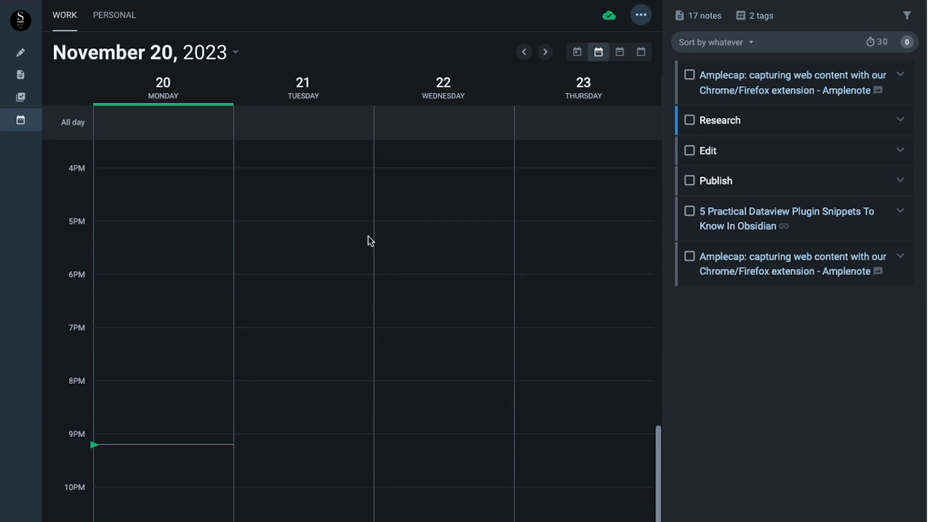
pyautogui.scroll(3, 369, 240)
pyautogui.scroll(6, 369, 240)
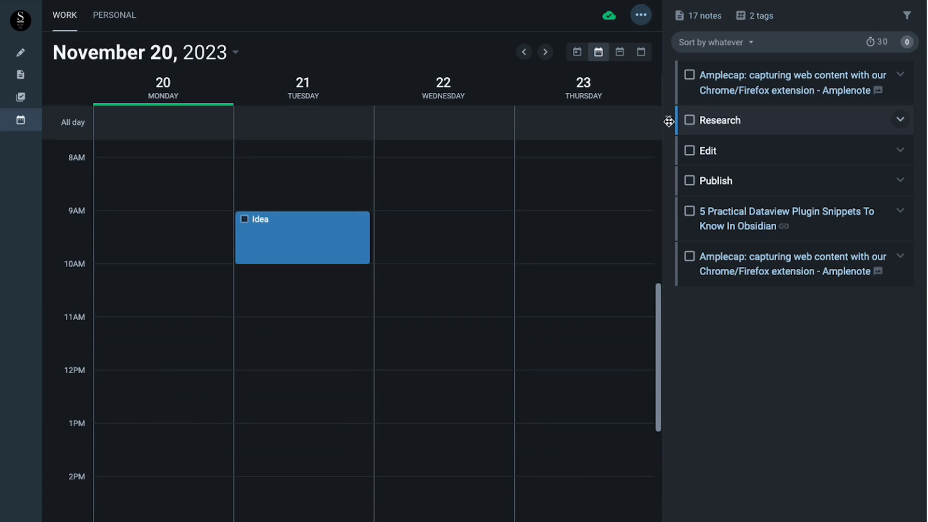
pyautogui.moveTo(668, 120); pyautogui.dragTo(465, 222)
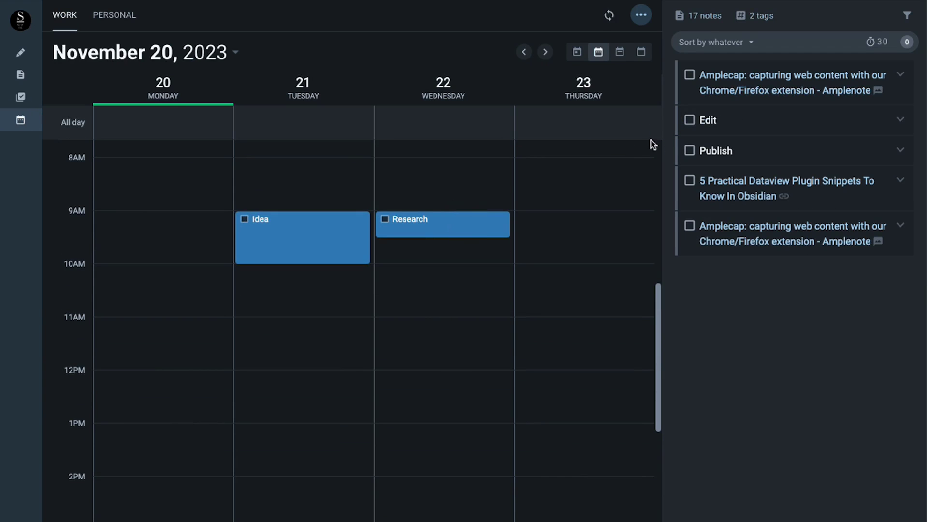
pyautogui.moveTo(673, 121); pyautogui.dragTo(590, 220)
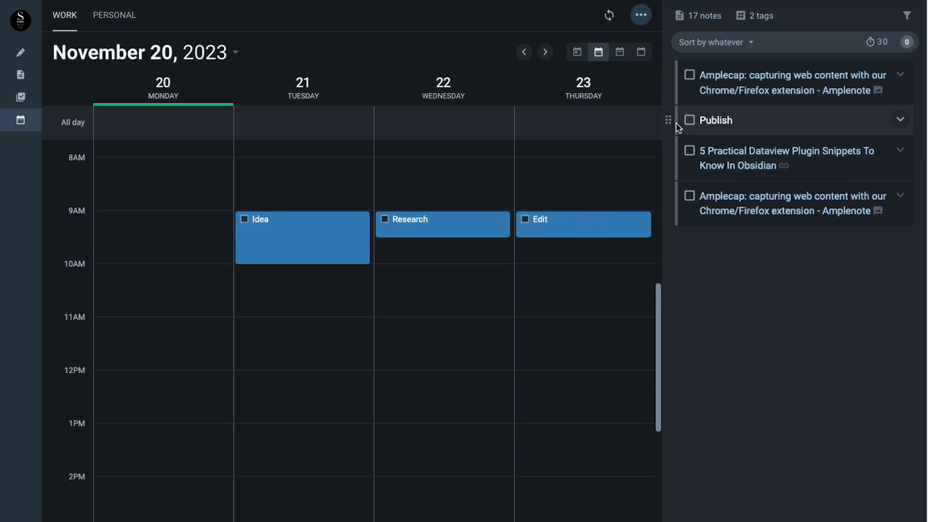
pyautogui.moveTo(670, 121); pyautogui.dragTo(635, 323)
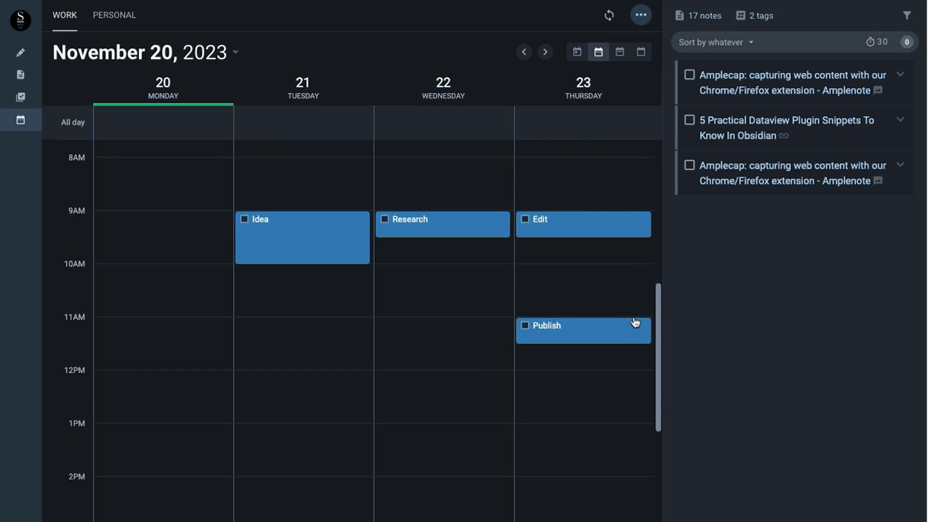
pyautogui.click(109, 16)
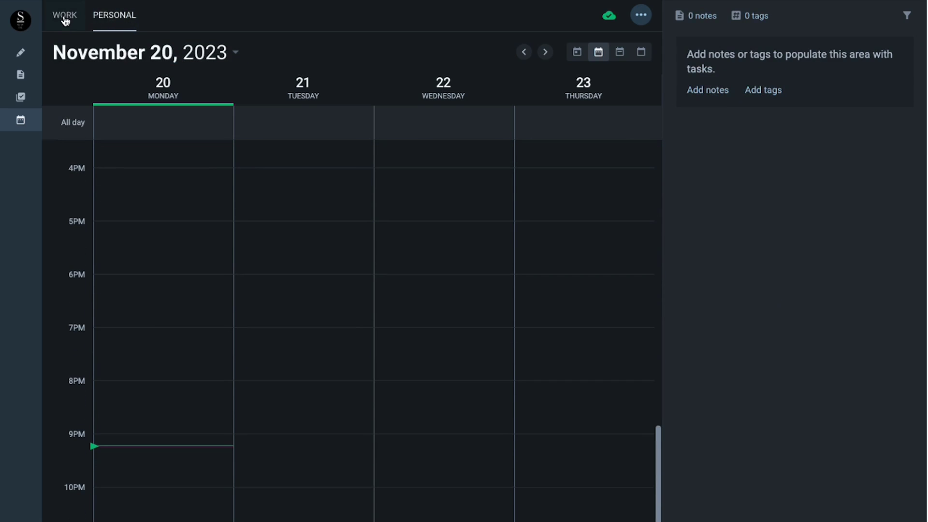
pyautogui.click(65, 18)
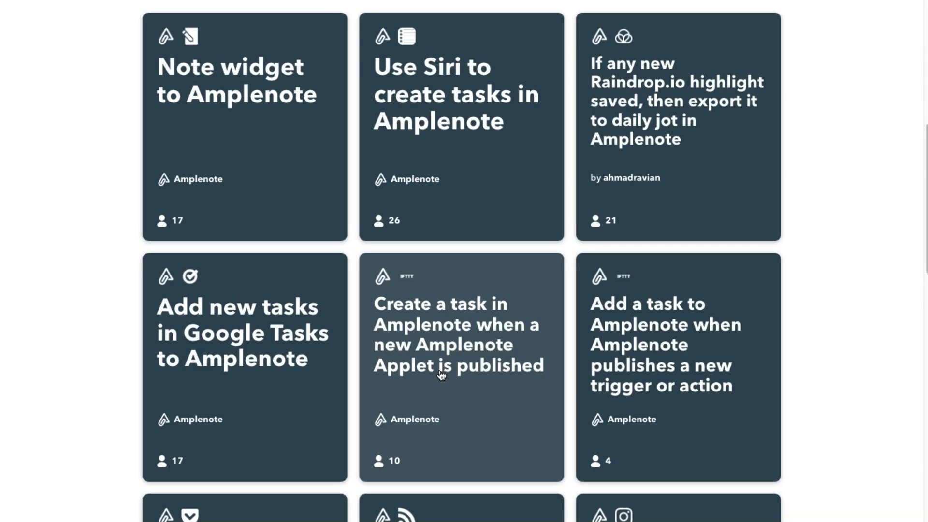
pyautogui.scroll(-5, 443, 375)
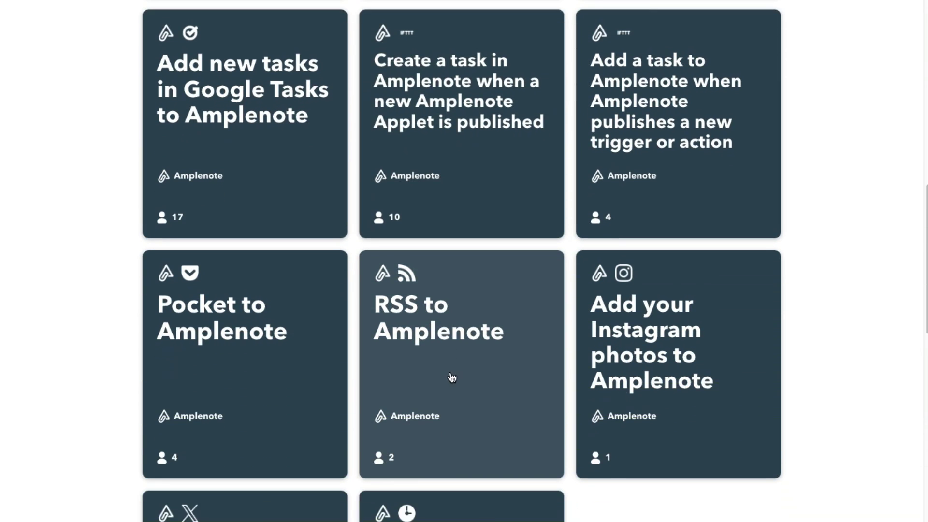
pyautogui.scroll(-4, 453, 378)
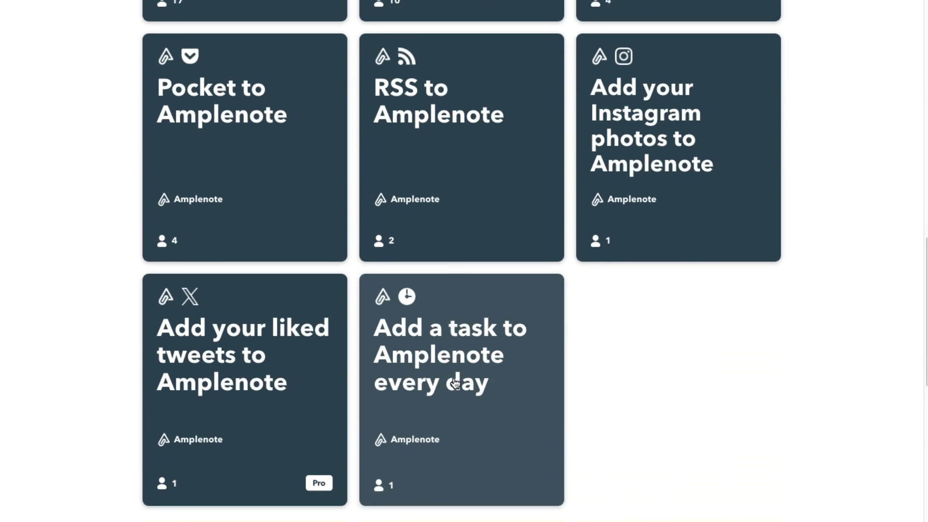